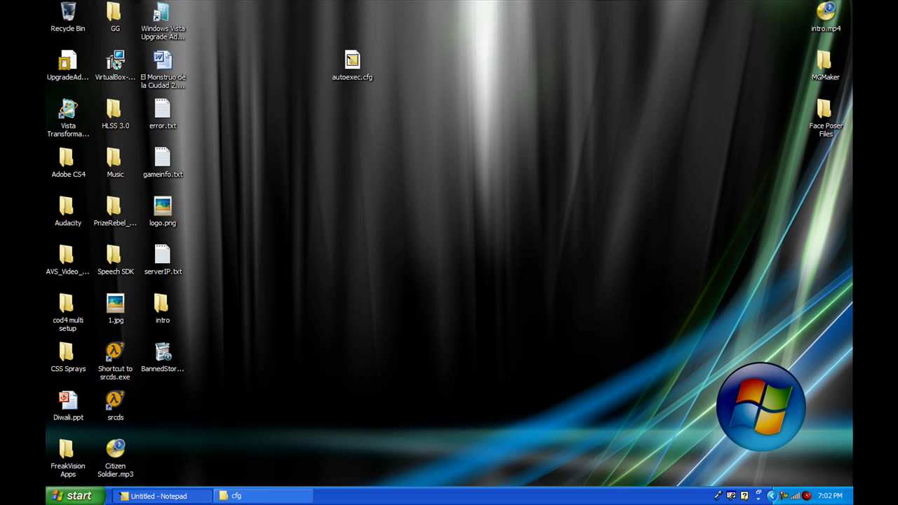
Open the untitled notes and examine the Team Fortress 2 cfg folder path on the last line
click(162, 496)
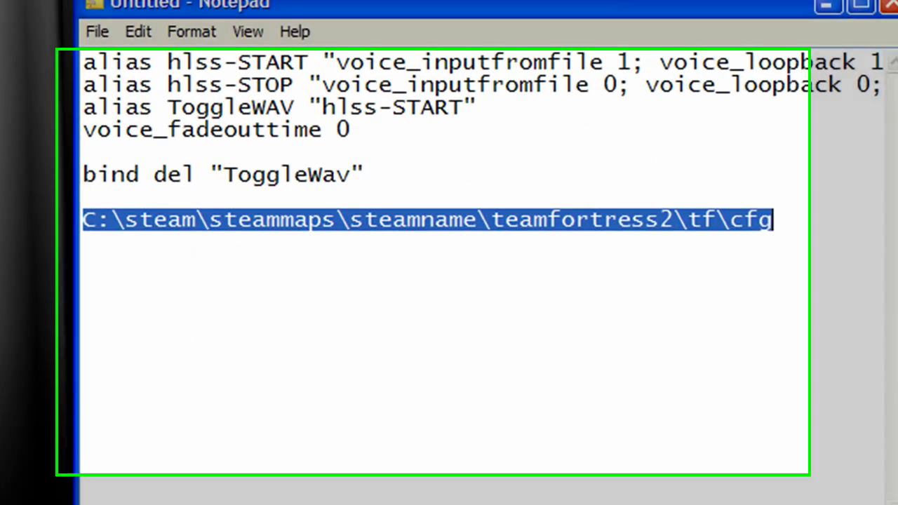
click(301, 268)
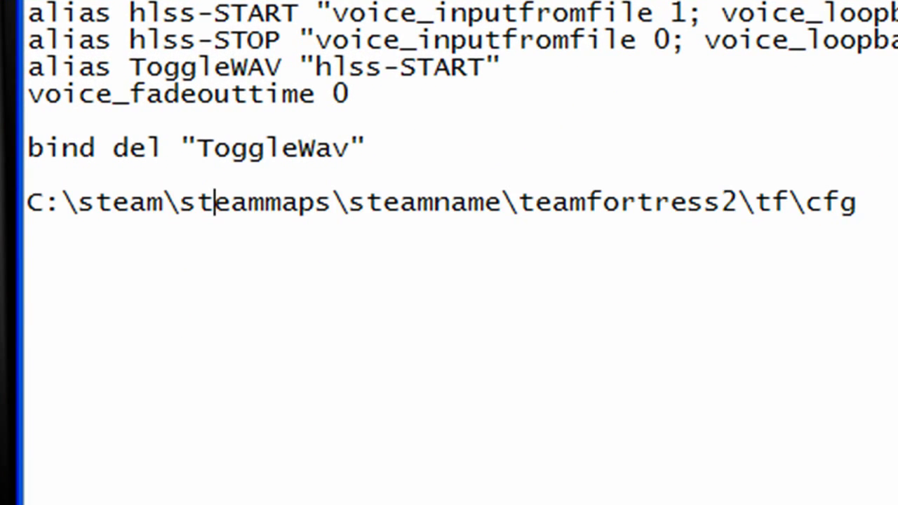
click(78, 203)
click(214, 203)
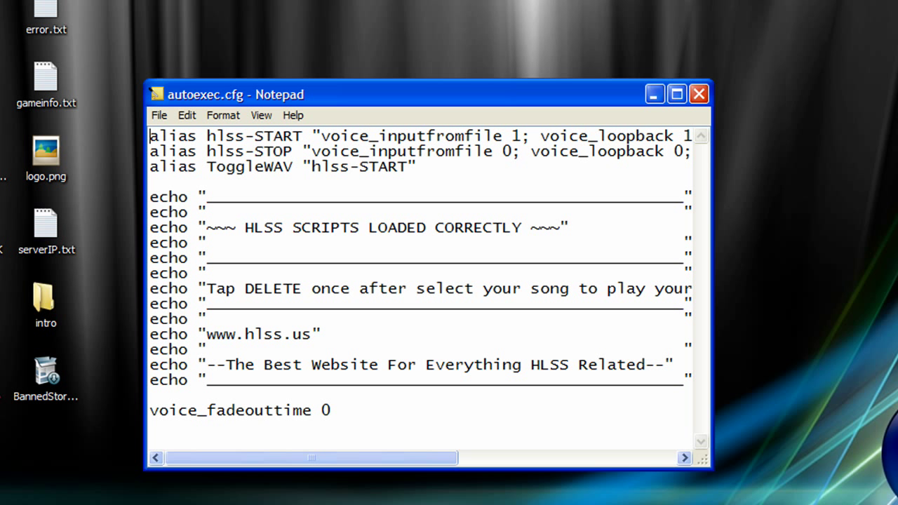
Highlight the "HLSS SCRIPTS LOADED CORRECTLY" text in autoexec.cfg for review, and minimize the file's window
drag(245, 227, 523, 228)
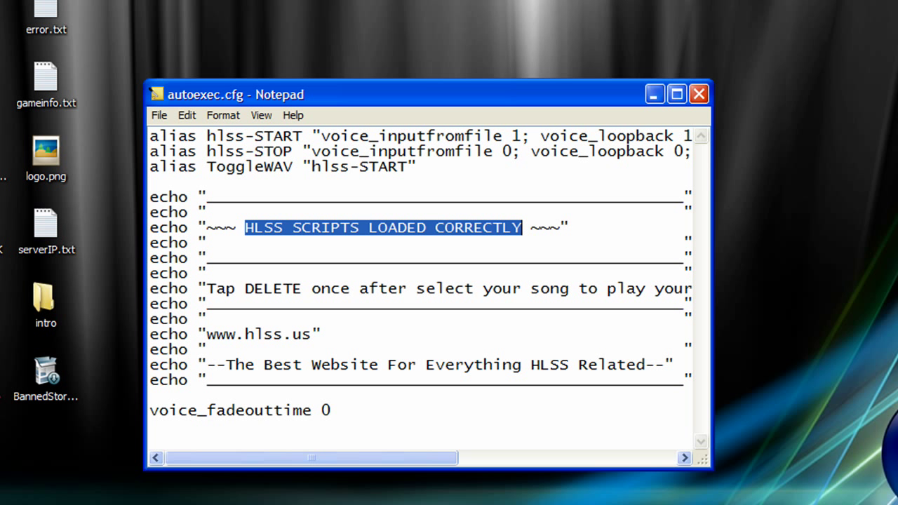
click(571, 227)
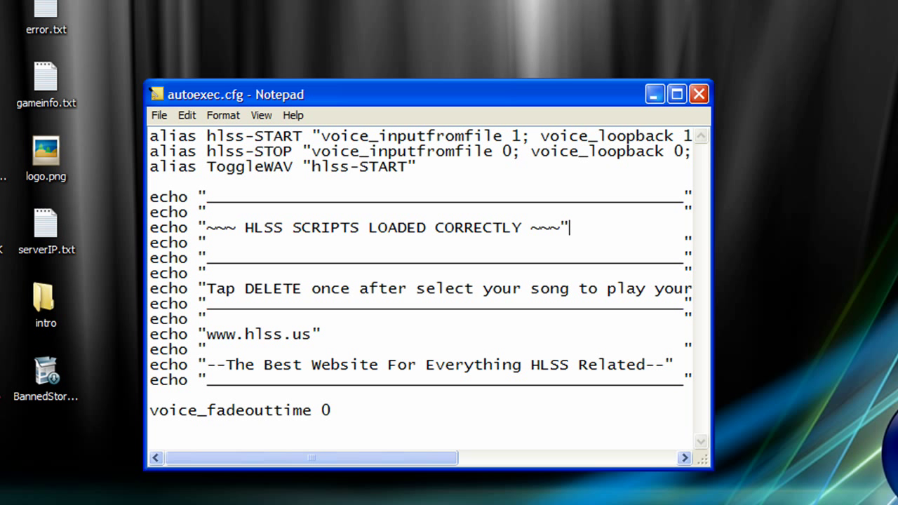
click(655, 93)
Launch a new, empty Notepad document
key(super)
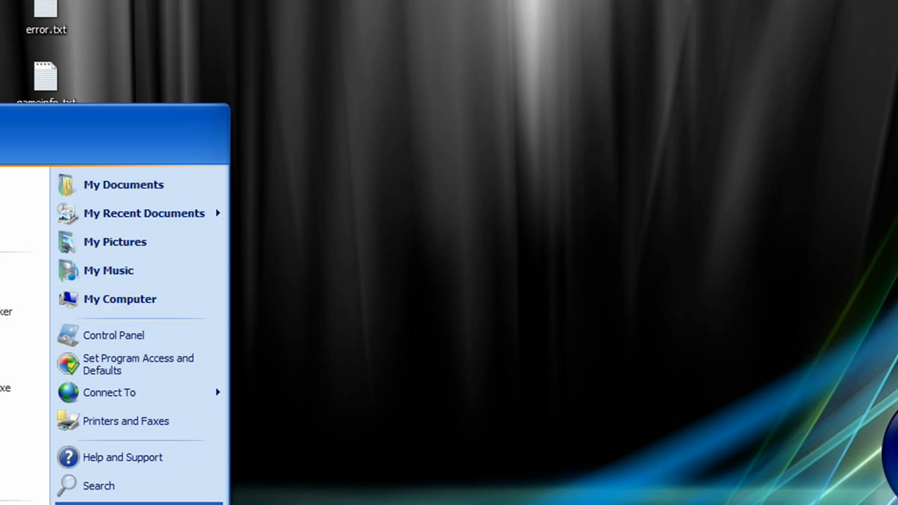
click(139, 503)
key(Return)
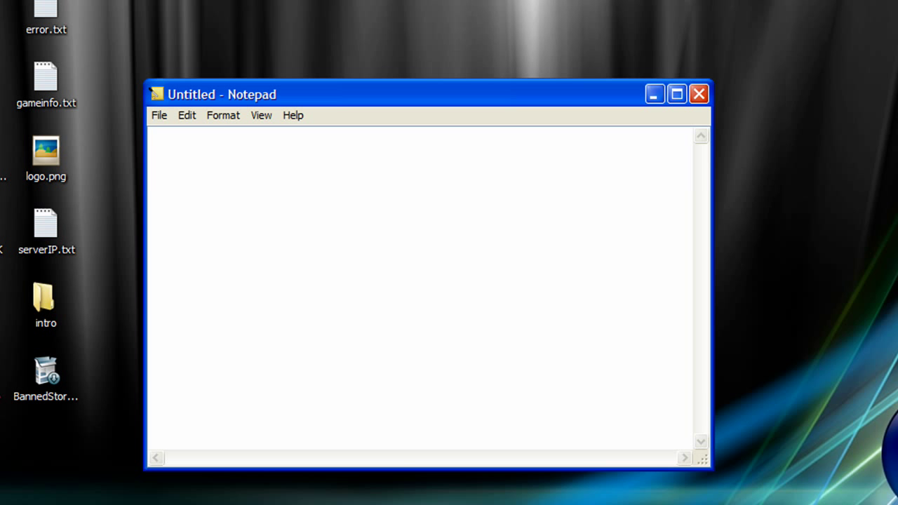
Save the empty document to the Desktop under the name autoexec and close it
click(159, 116)
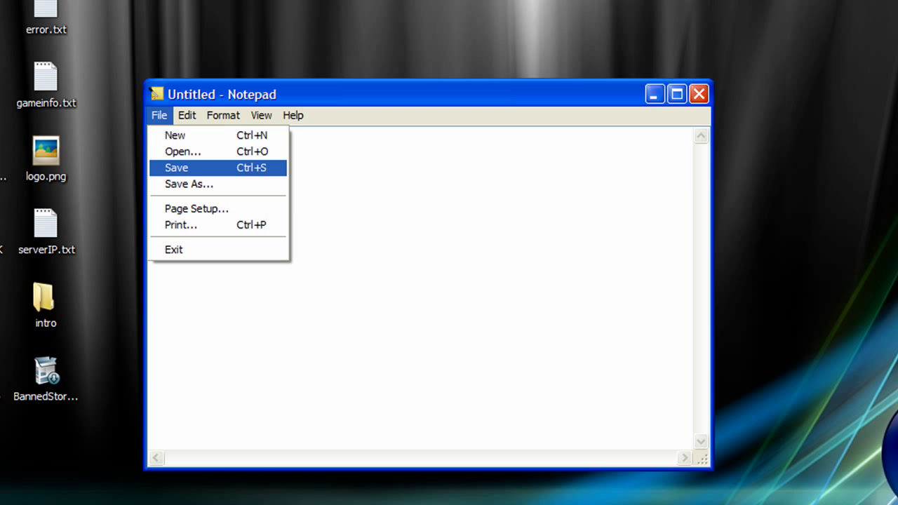
key(Down)
key(Return)
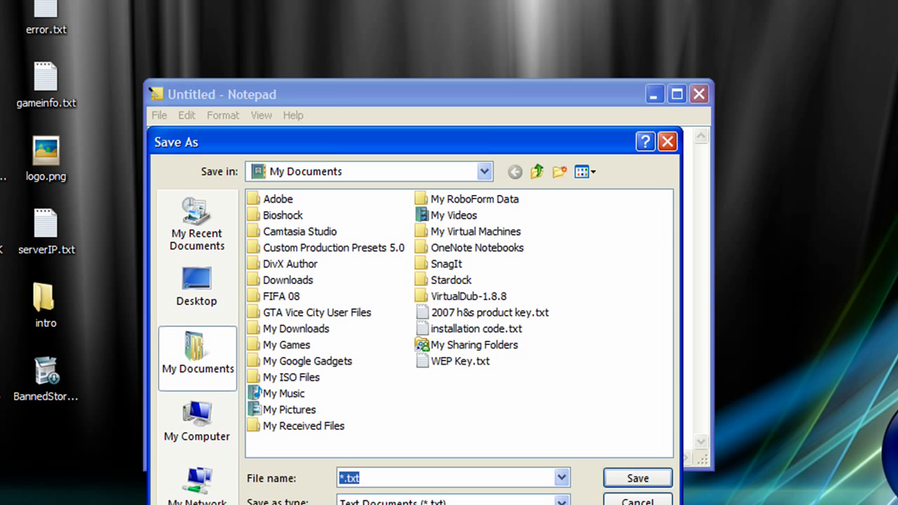
click(197, 287)
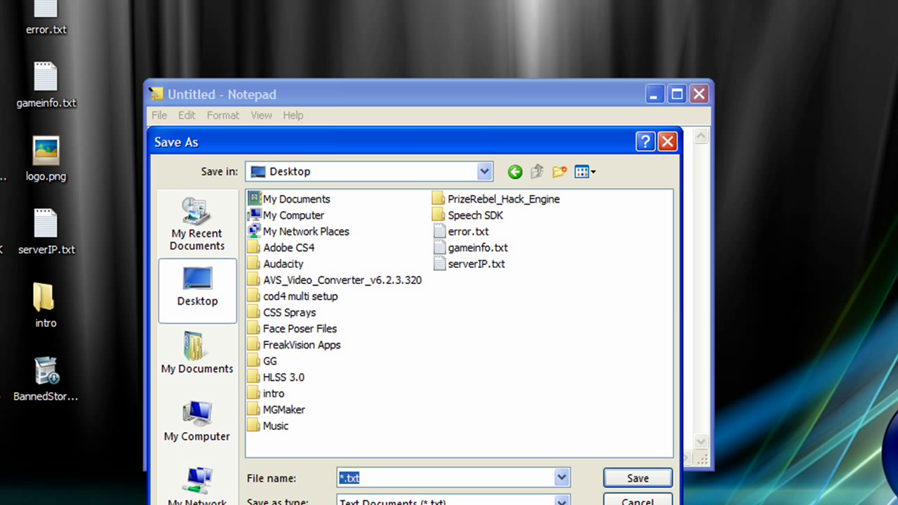
key(Left)
key(Left)
key(Left)
key(Left)
key(Left)
key(Delete)
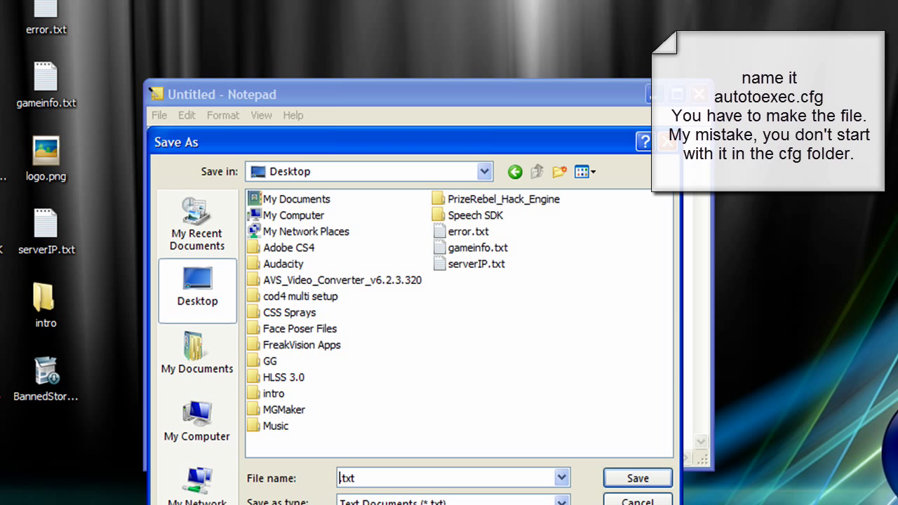
key(Delete)
key(Delete)
key(Delete)
key(Delete)
text(auto)
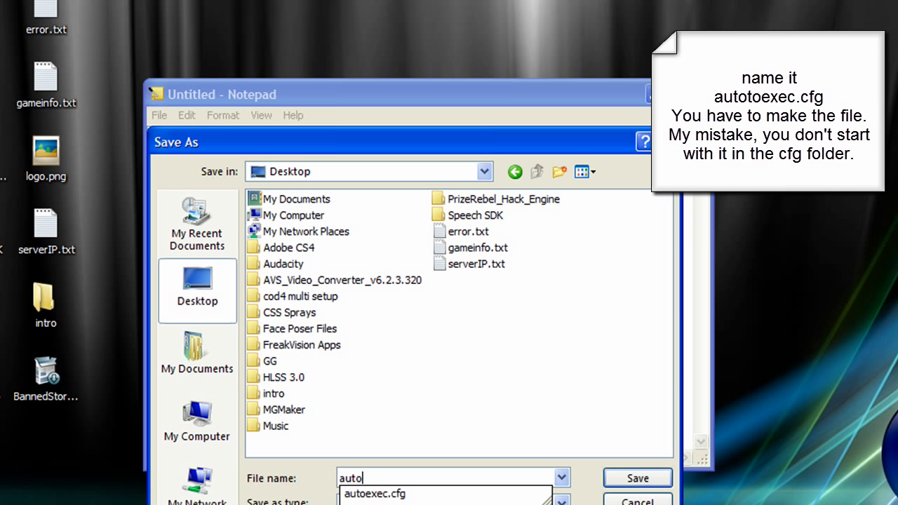
text(exec)
key(Return)
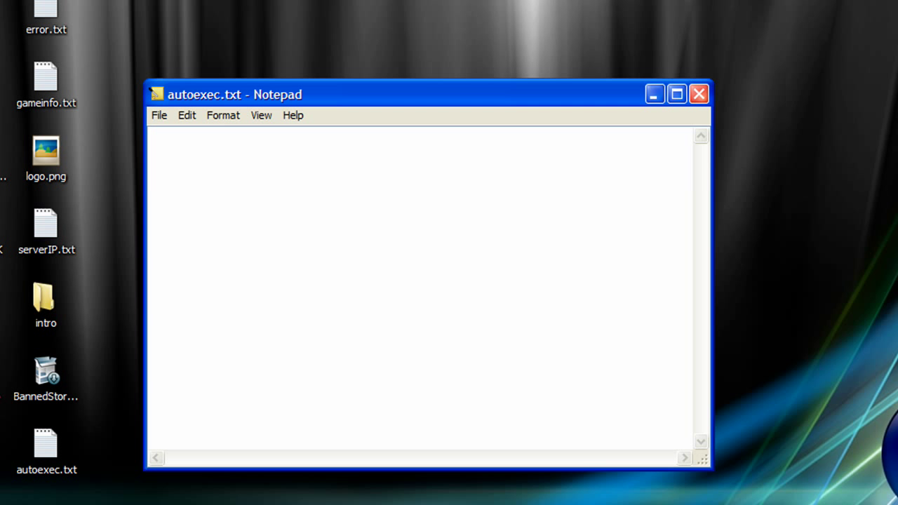
key(alt+F4)
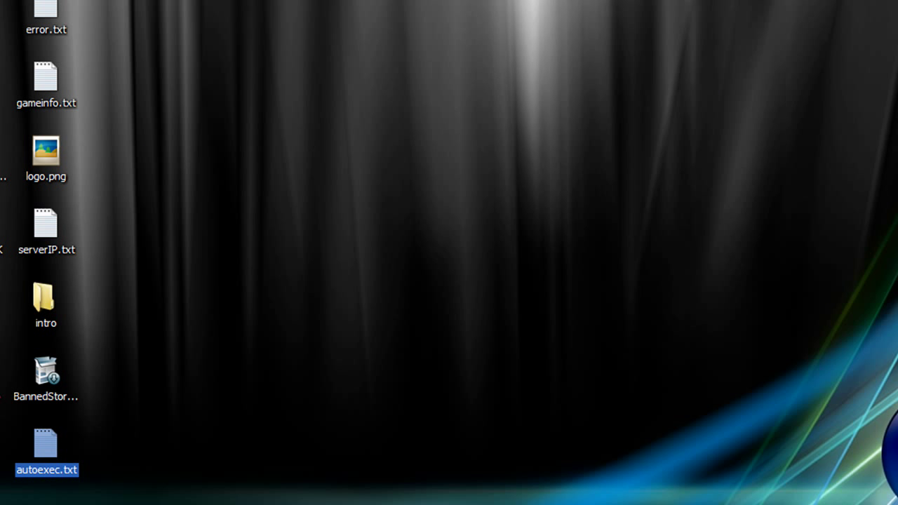
Try to rename the desktop file autoexec.txt to autoexec.cfg
key(F2)
key(End)
key(BackSpace)
key(BackSpace)
key(BackSpace)
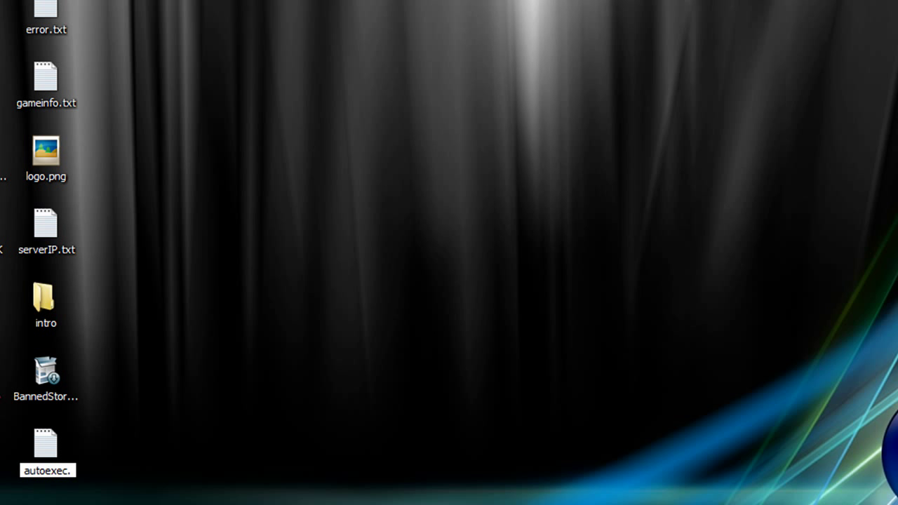
text(cfg)
key(Return)
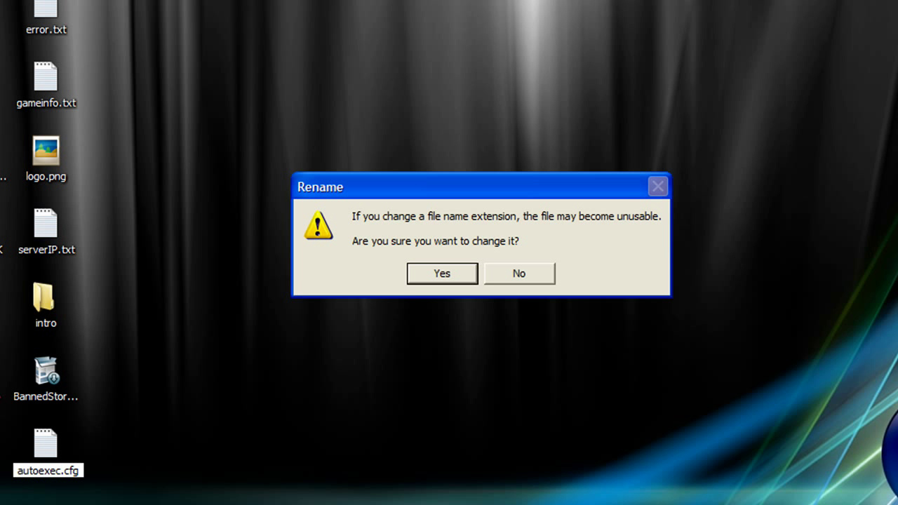
key(Return)
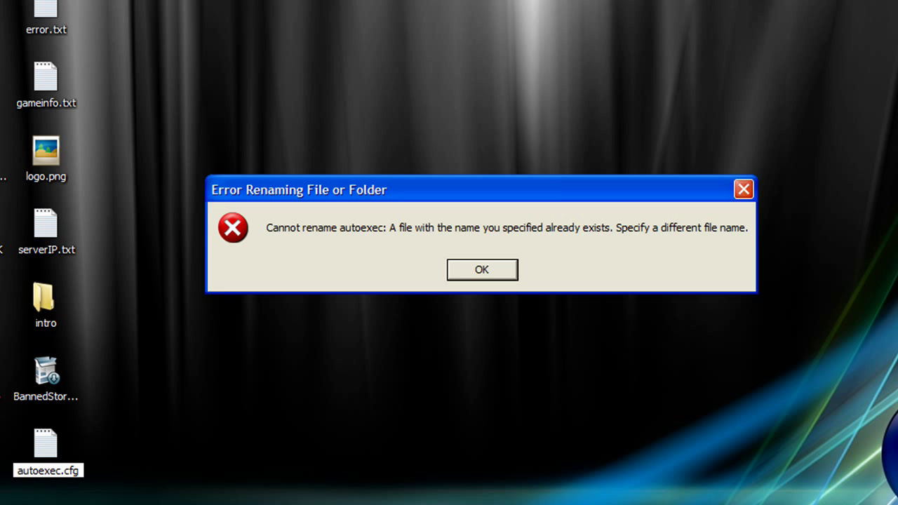
key(Return)
key(Escape)
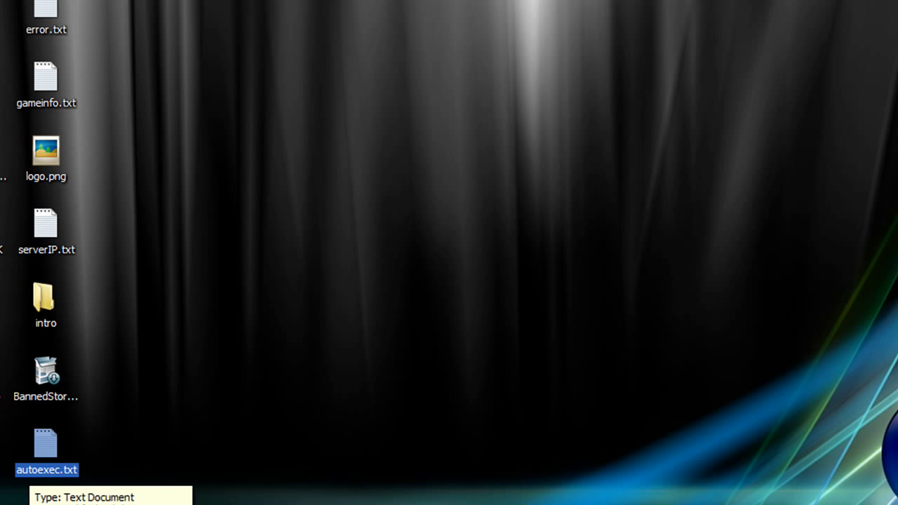
Open autoexec.txt and copy into it the three alias lines and the voice_fadeouttime 0 line from the untitled notes
key(Return)
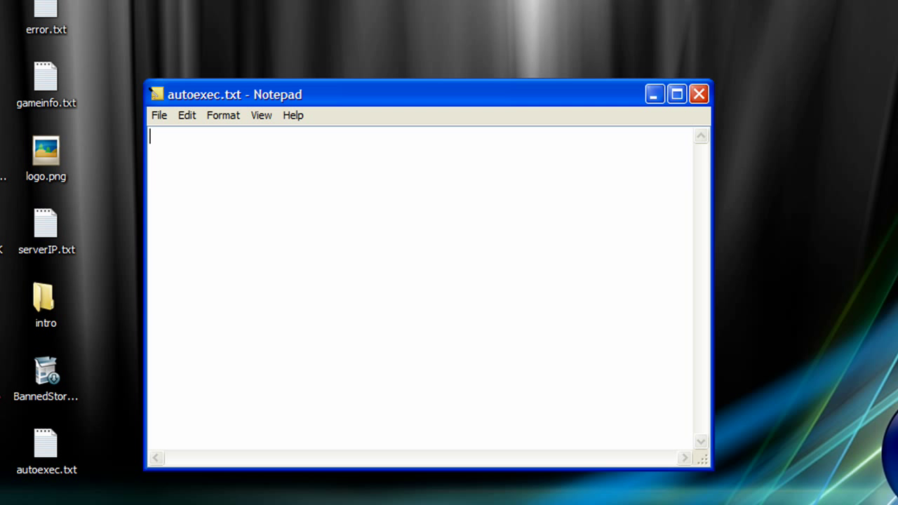
key(alt+Tab)
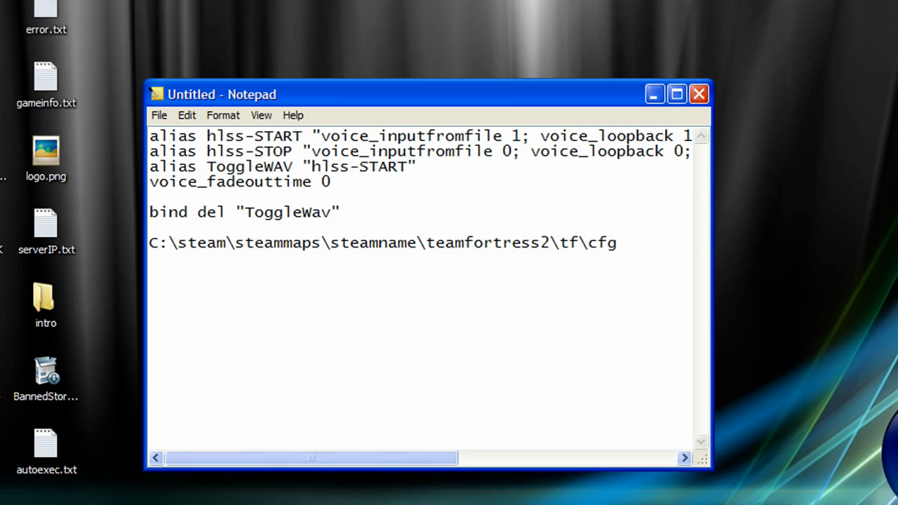
drag(331, 182, 149, 136)
key(ctrl+c)
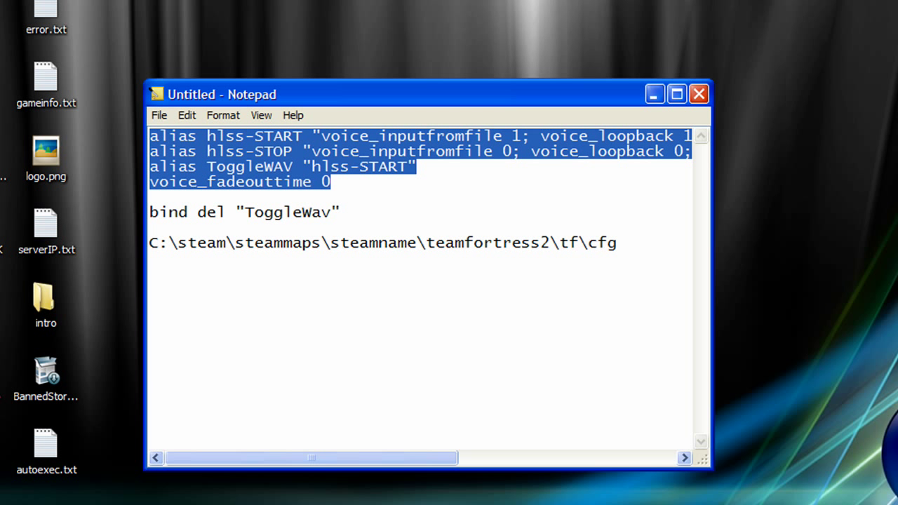
click(655, 94)
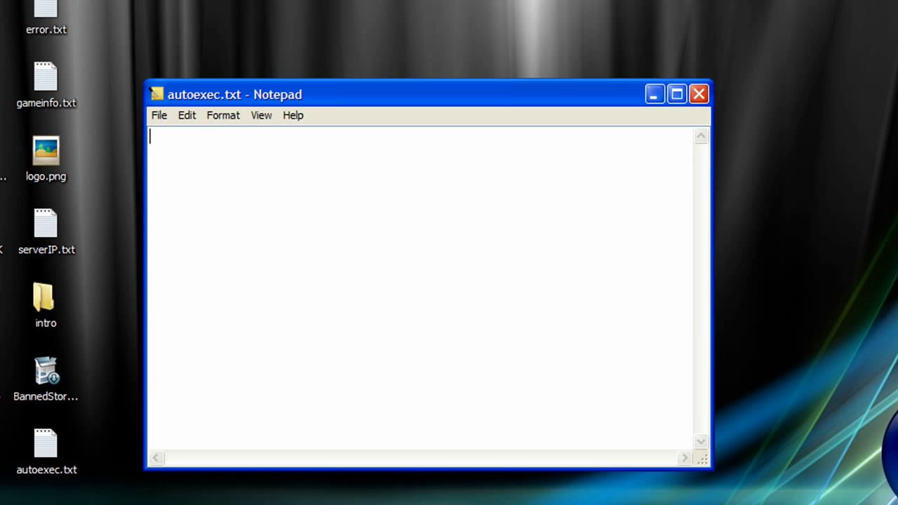
key(ctrl+v)
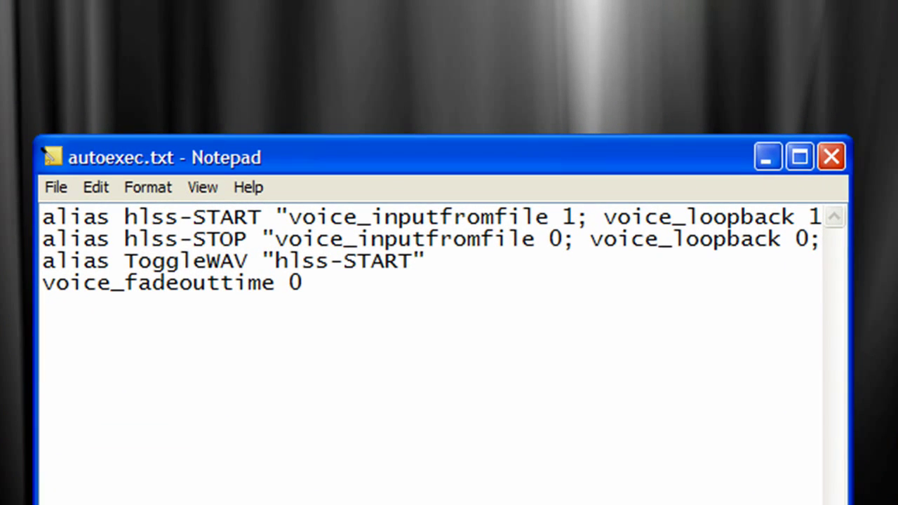
Highlight the pasted script lines in autoexec.txt for review, and close the document
drag(303, 283, 42, 218)
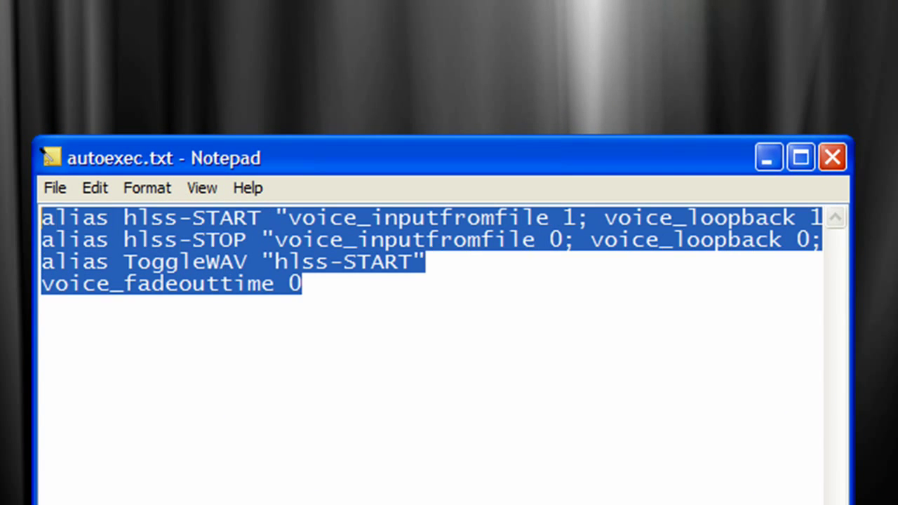
click(303, 284)
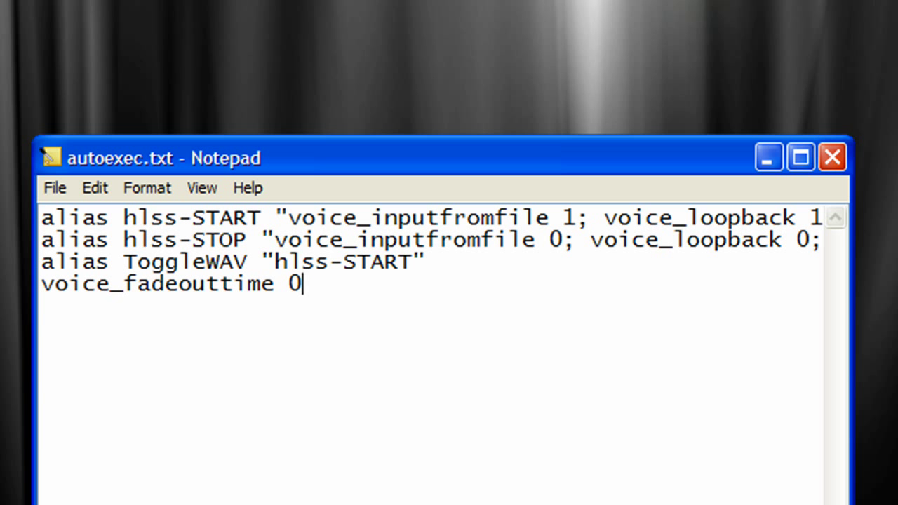
click(833, 157)
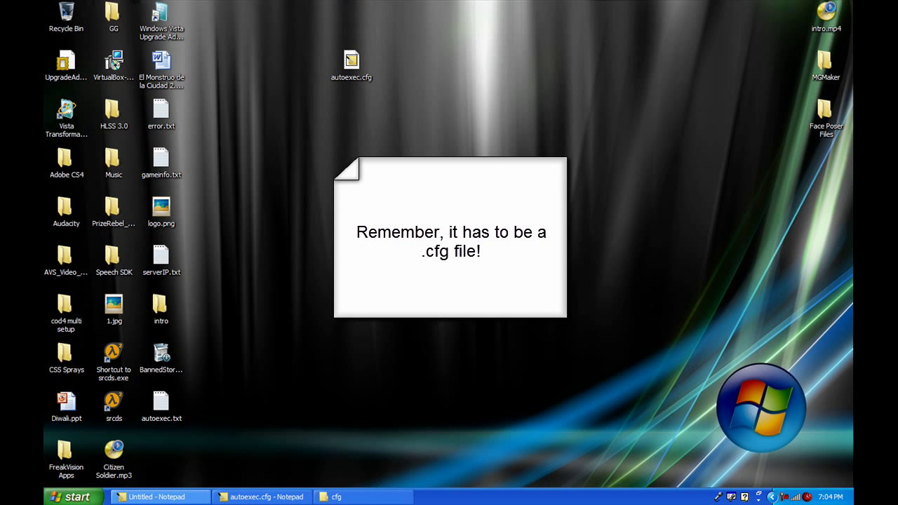
Reopen the untitled notes and highlight the console command bind del "ToggleWav" for review
click(161, 497)
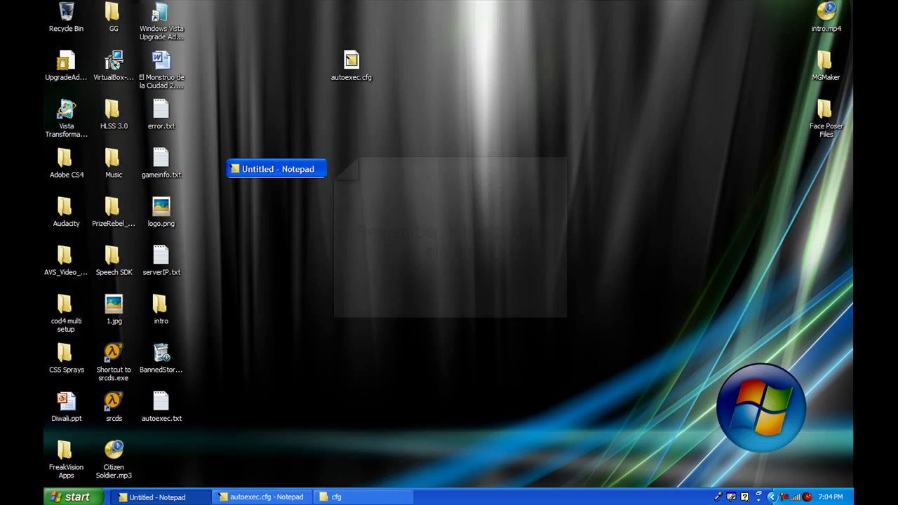
drag(358, 247, 230, 247)
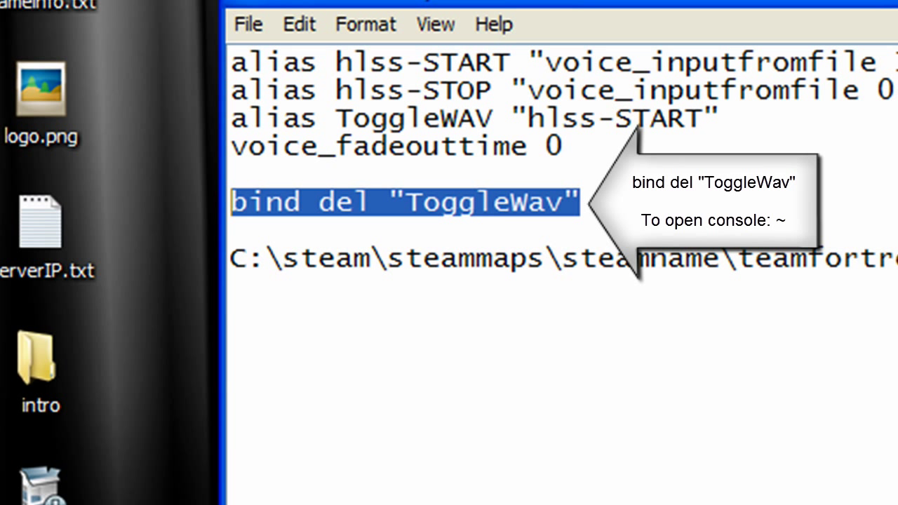
click(582, 202)
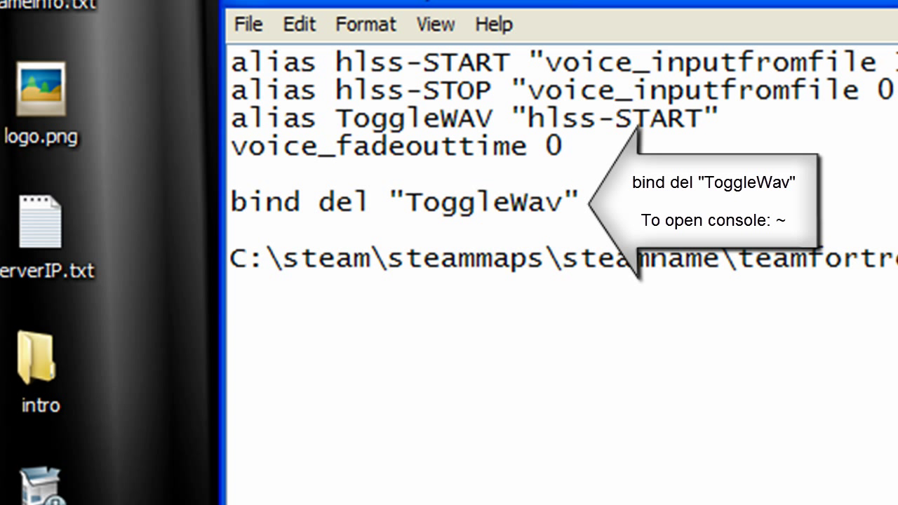
Enter the console key character ~ two lines below the cfg path, and delete it again
key(Return)
key(Return)
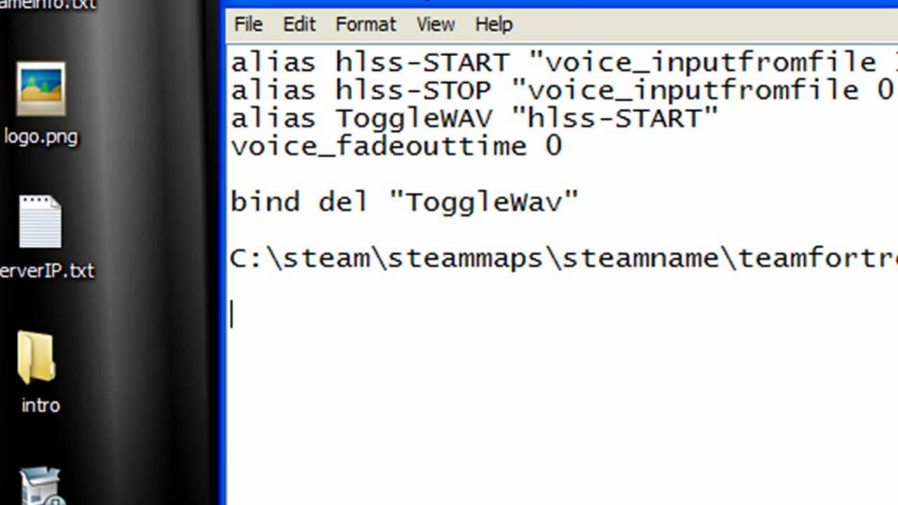
text(~)
key(shift+Left)
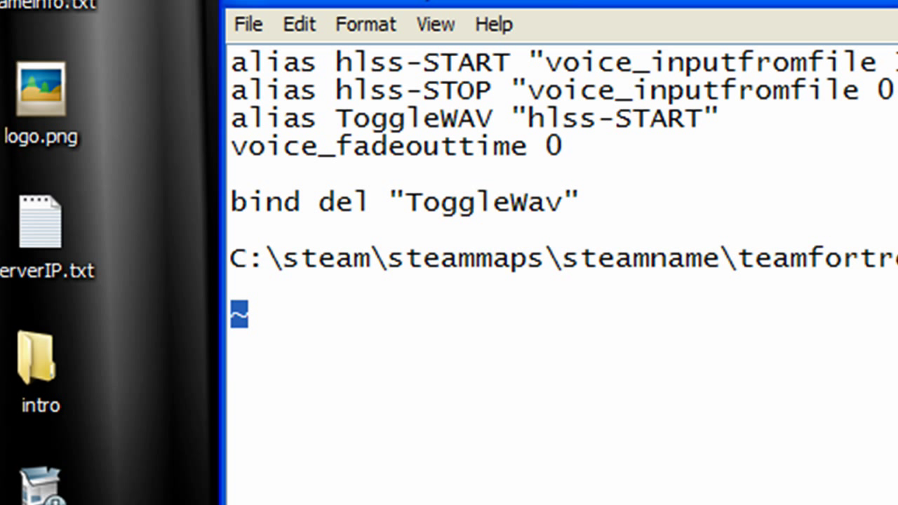
key(Delete)
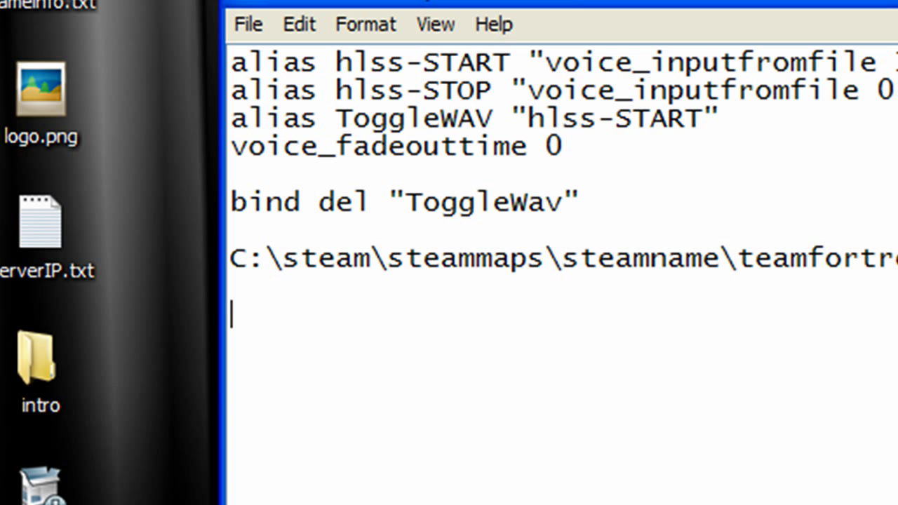
Highlight the bind del "ToggleWav" line once more and close the untitled notes without saving
drag(581, 203, 249, 203)
key(shift+Left)
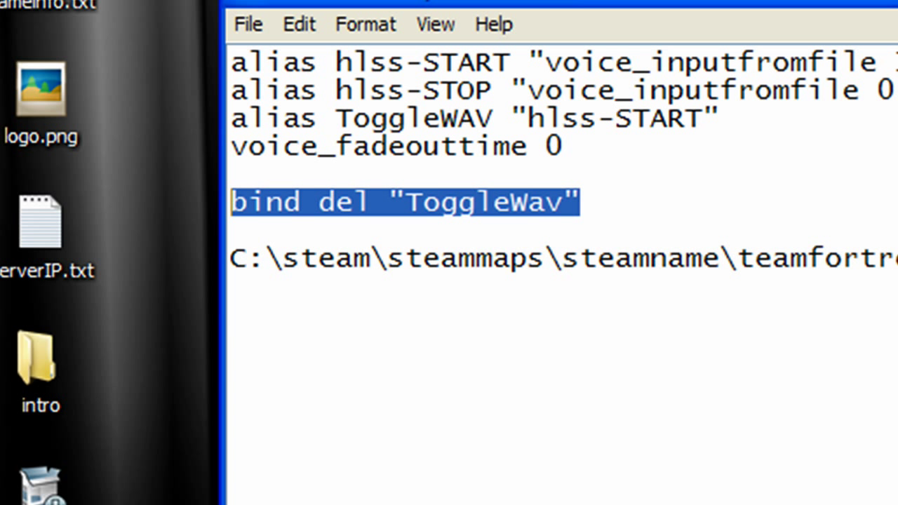
key(alt+F4)
key(Return)
key(Escape)
key(alt+F4)
key(Tab)
key(Return)
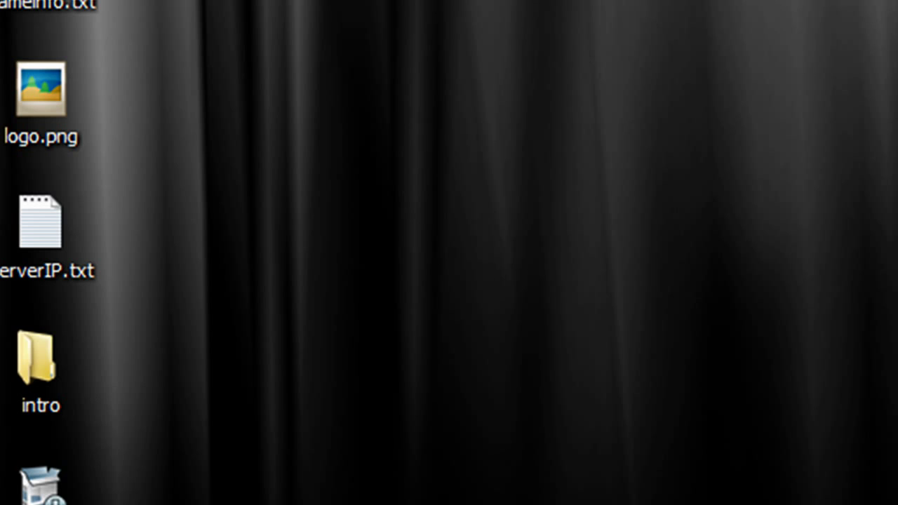
Switch to Half-Life Sound Selector and try to activate the shortcuts for the listed sounds
key(alt+Tab)
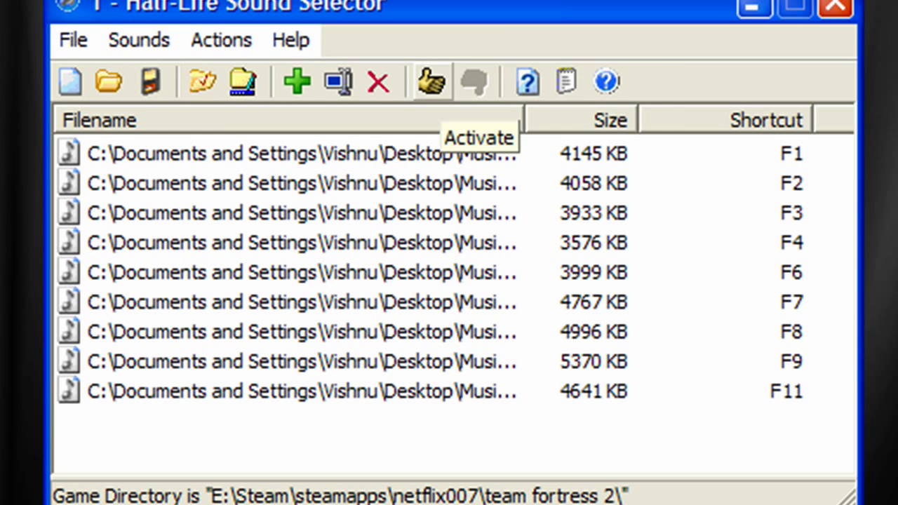
click(431, 81)
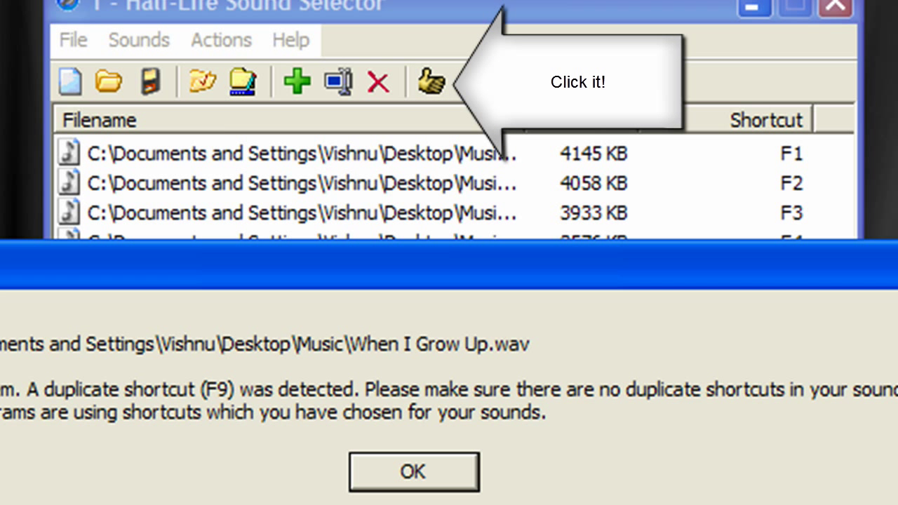
click(414, 472)
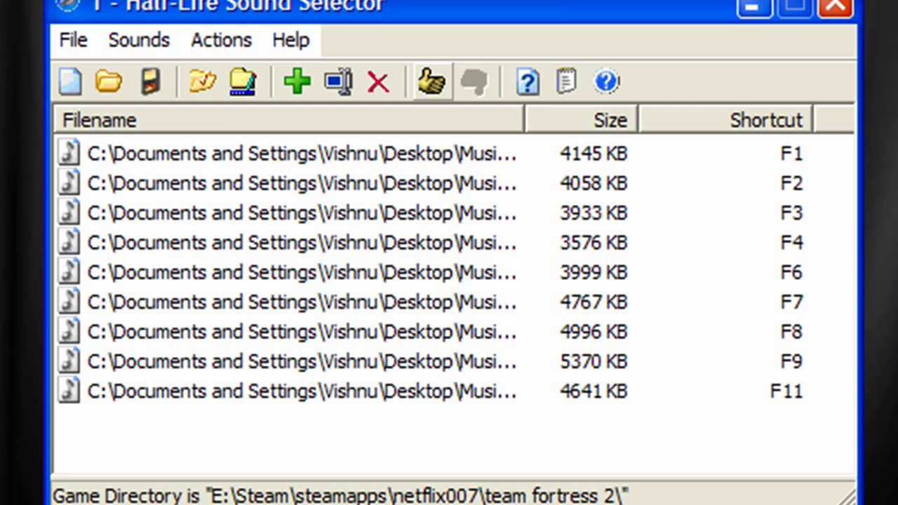
Move through the first sounds in the list and select the one assigned to shortcut F1
key(Down)
key(Down)
key(Down)
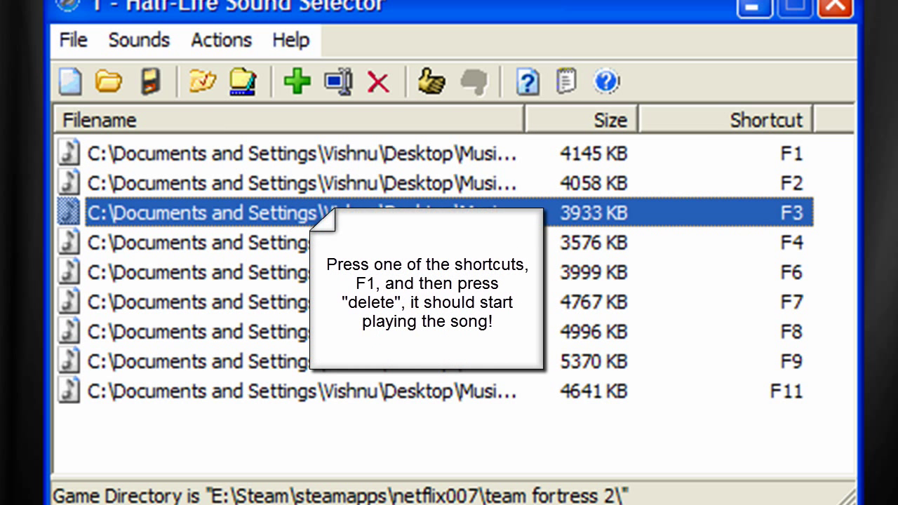
key(F1)
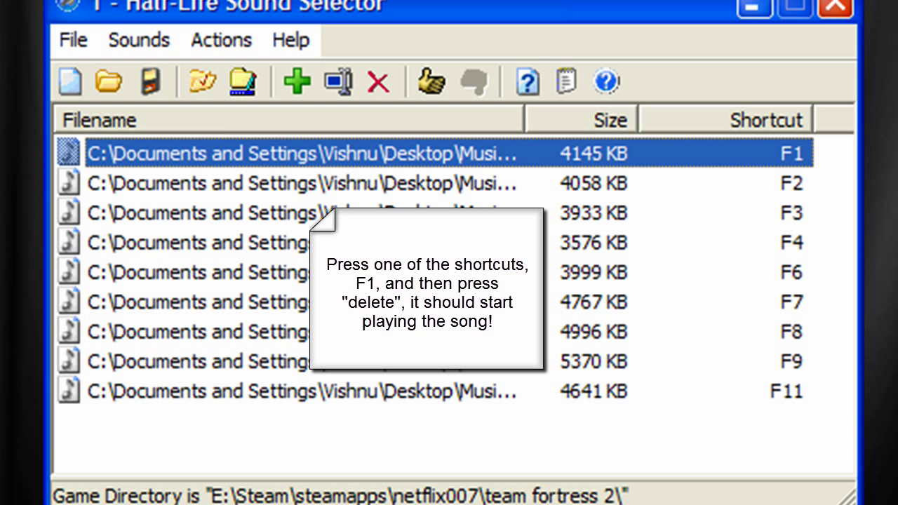